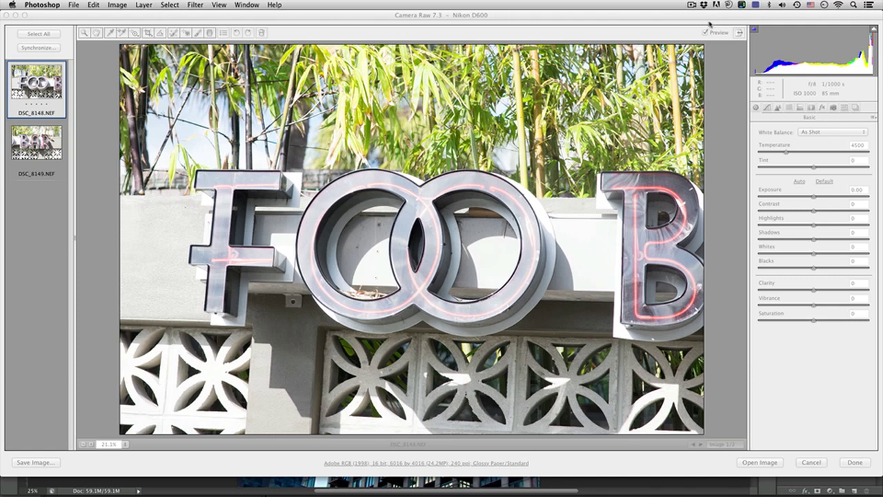
Preview the BAR photo DSC_8149, then return to the FOO photo DSC_8148
click(21, 145)
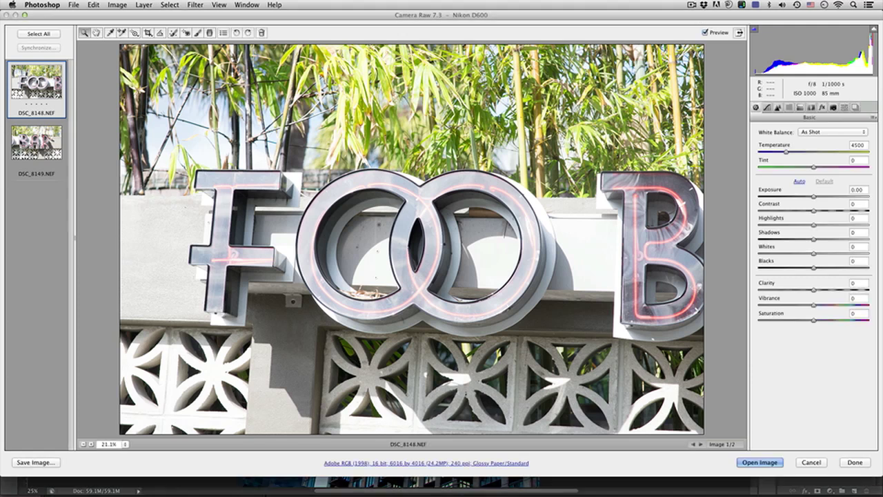
click(21, 140)
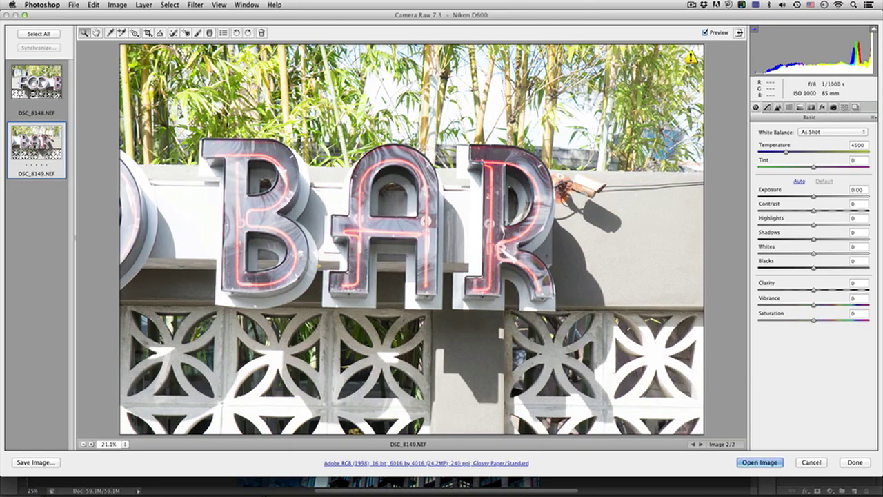
click(32, 96)
click(38, 138)
click(38, 99)
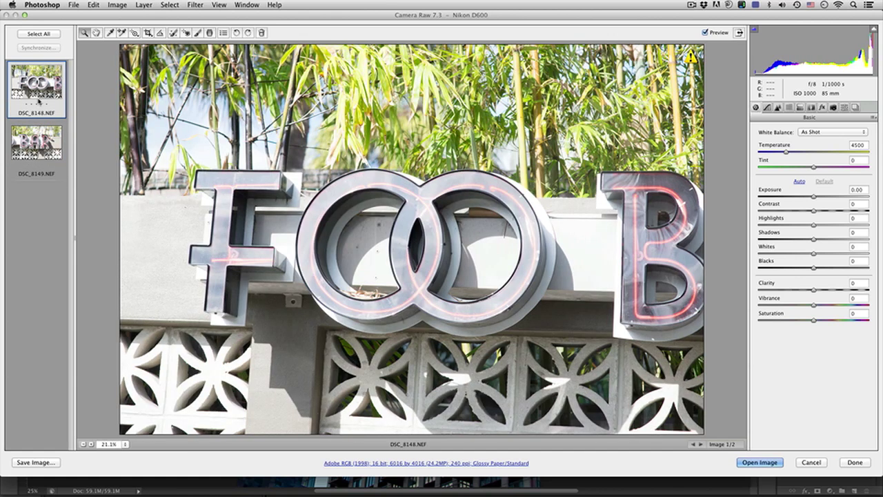
Select both photos and apply Auto tone with Clarity +85, Vibrance +82 and Contrast +10
click(40, 36)
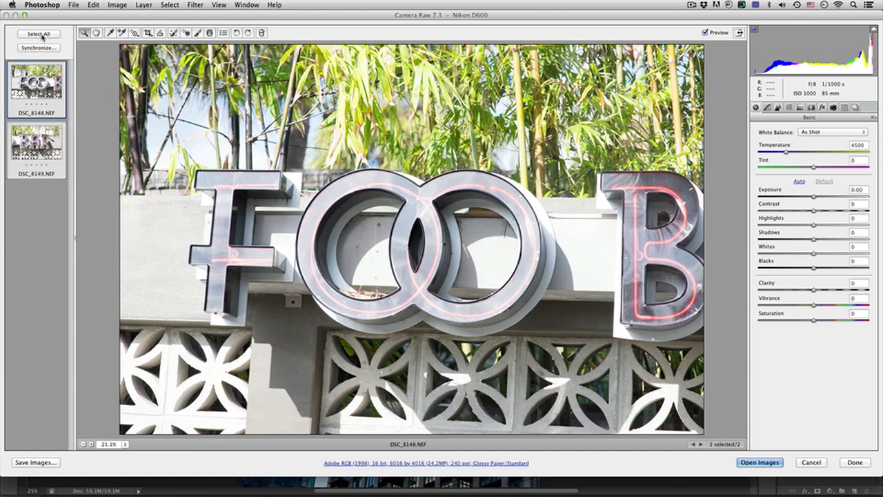
click(801, 182)
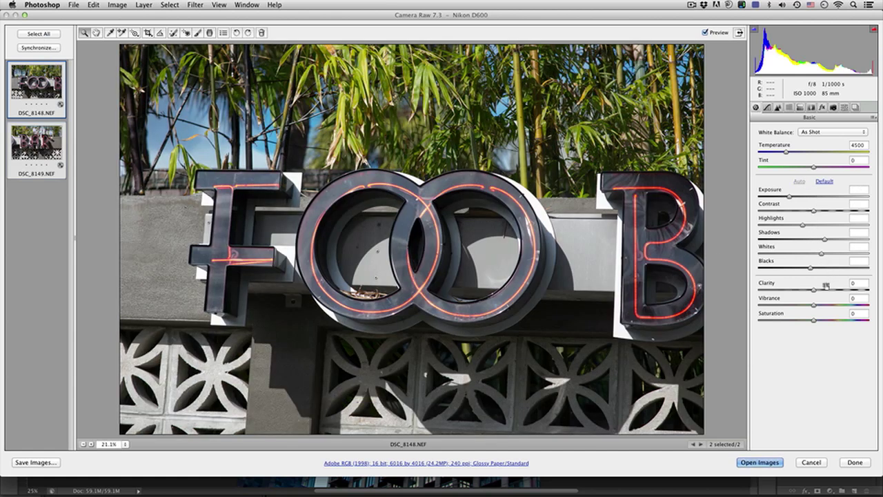
drag(814, 290, 859, 307)
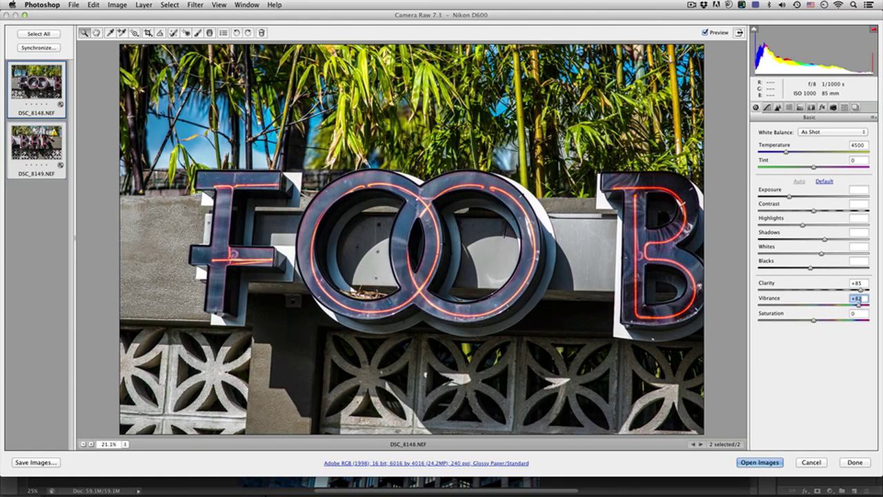
mouse_move(815, 212)
mouse_down()
mouse_move(824, 214)
mouse_move(810, 225)
mouse_up()
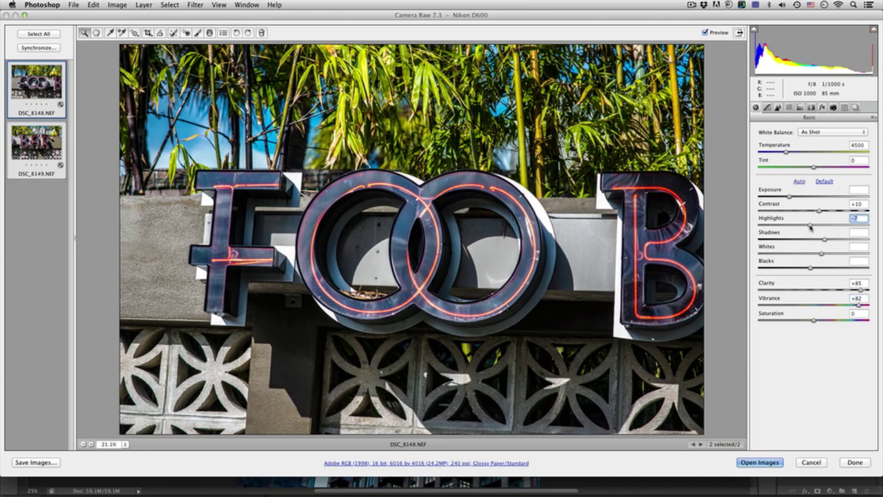
Open both adjusted NEF photos in Photoshop as 16-bit documents
click(761, 462)
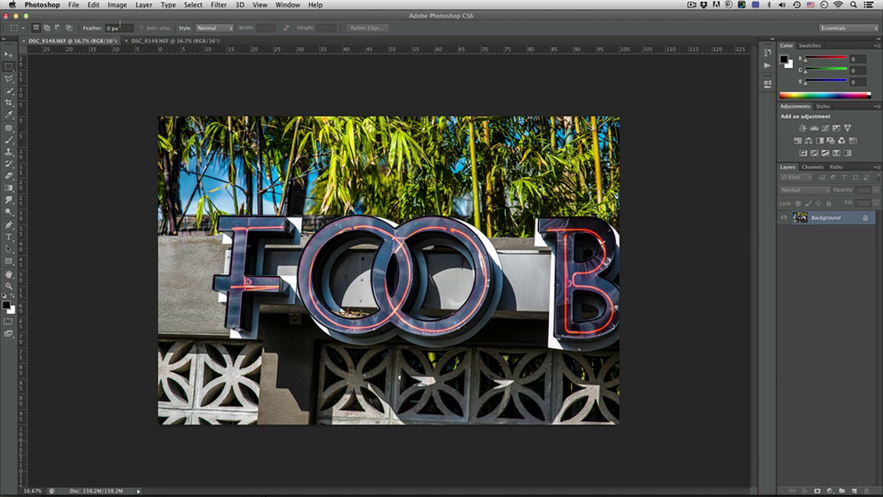
click(74, 5)
mouse_move(127, 199)
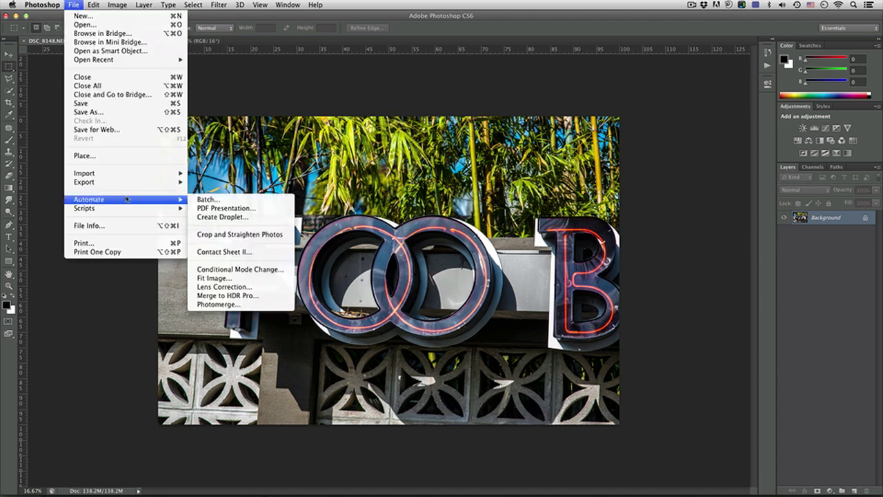
Run Photomerge on both open photos with Geometric Distortion Correction to build Untitled_Panorama1
click(251, 302)
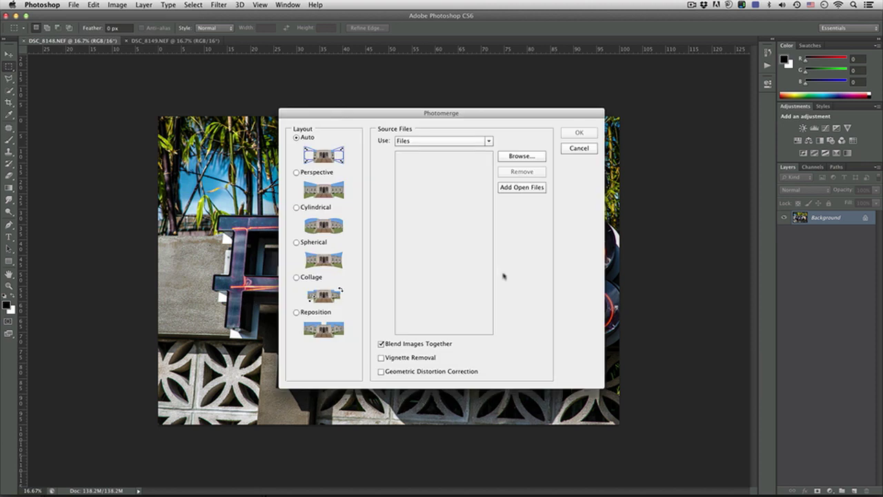
click(523, 188)
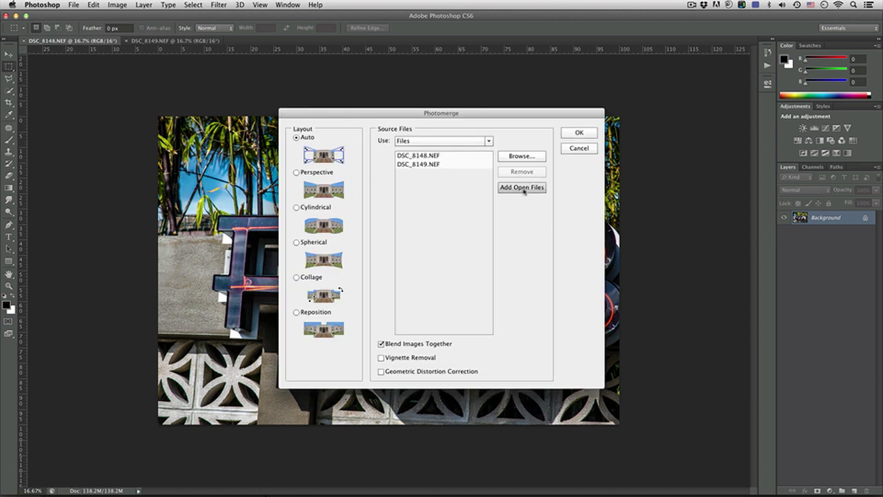
click(452, 165)
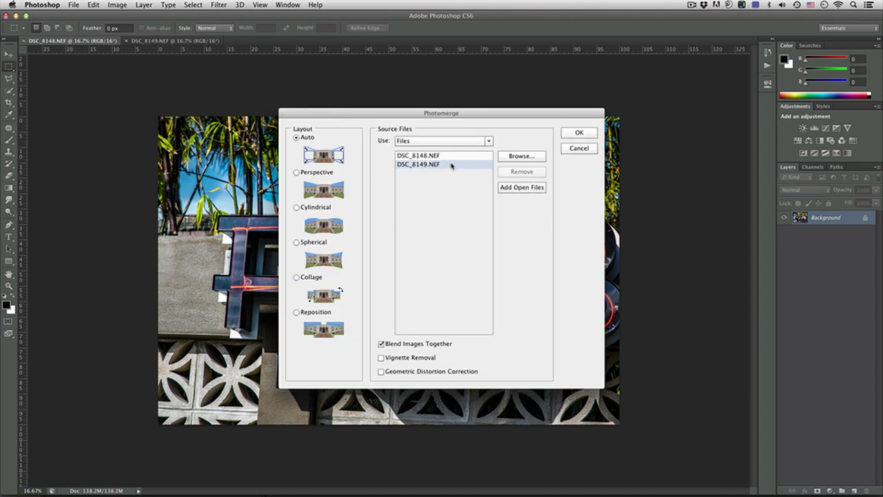
click(433, 376)
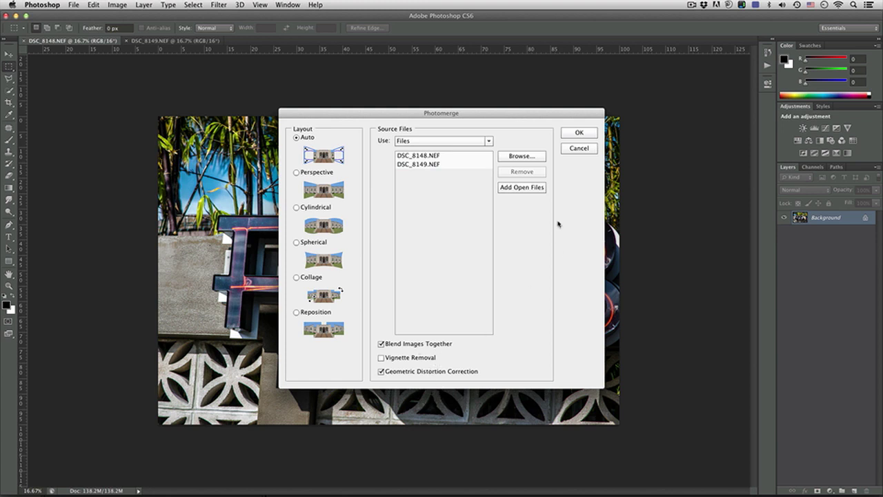
click(579, 132)
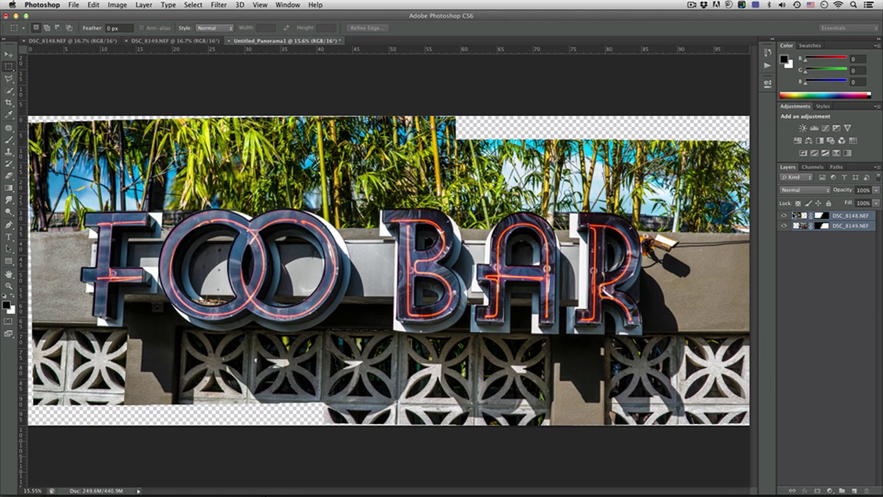
Toggle the FOO layer's visibility to check the blend, then merge both layers into DSC_8148.NEF
click(784, 216)
click(784, 216)
click(784, 217)
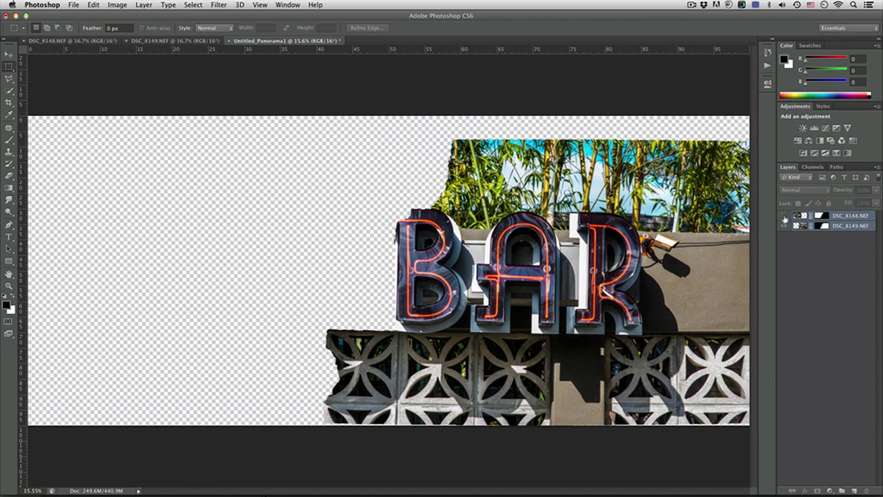
click(784, 217)
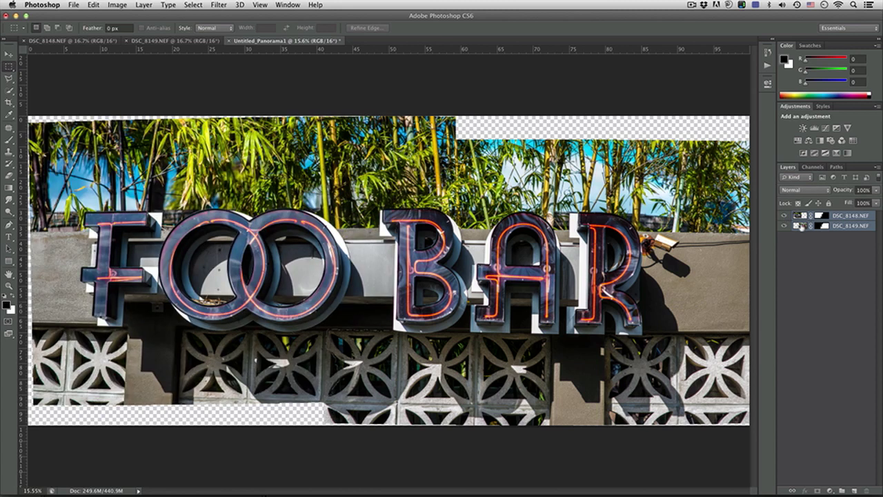
key(super+e)
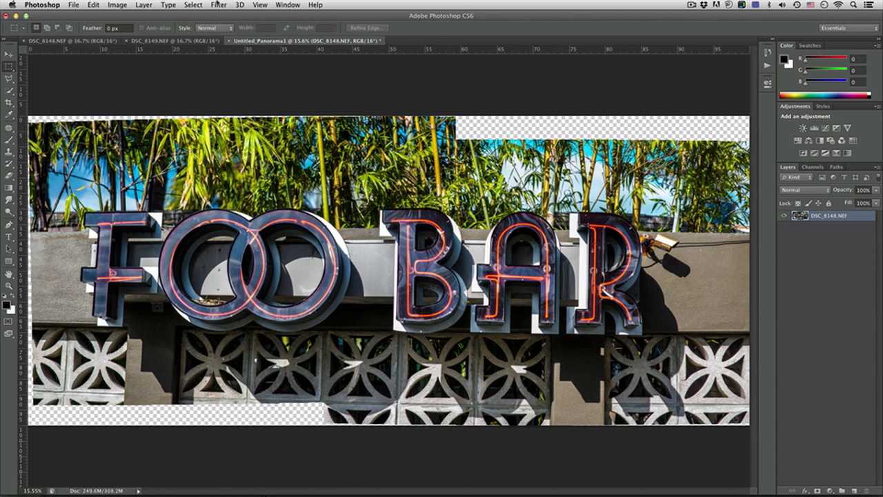
Apply Lens Correction to the merged layer with Remove Distortion at +13.00
click(216, 5)
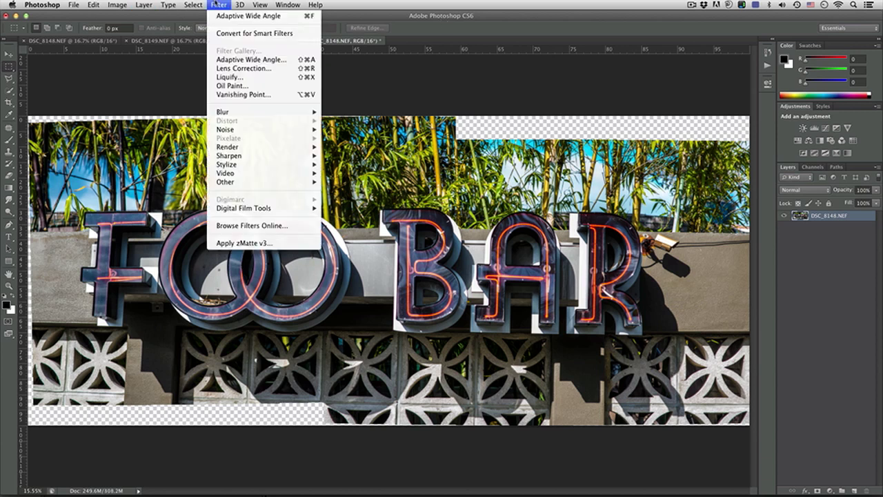
click(231, 61)
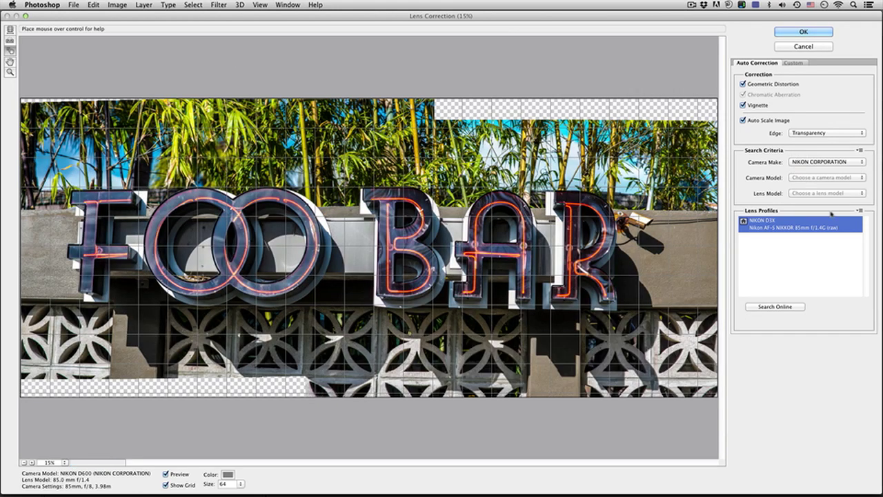
click(793, 63)
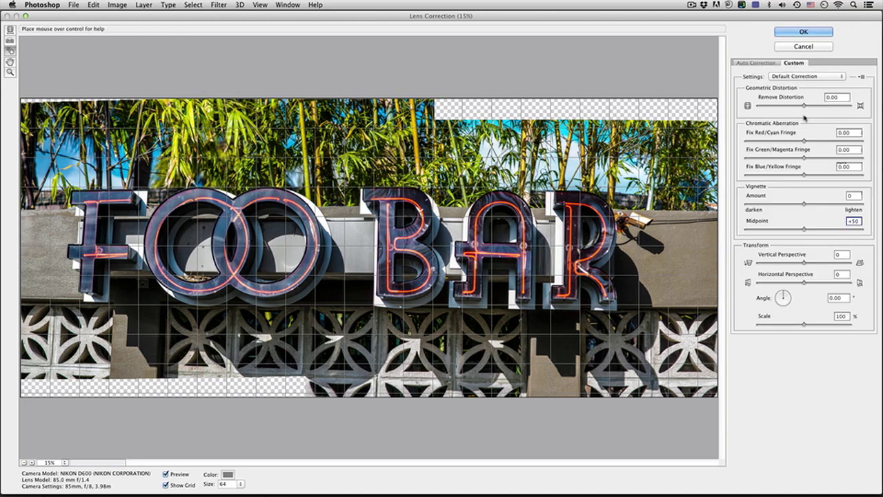
drag(804, 104, 812, 106)
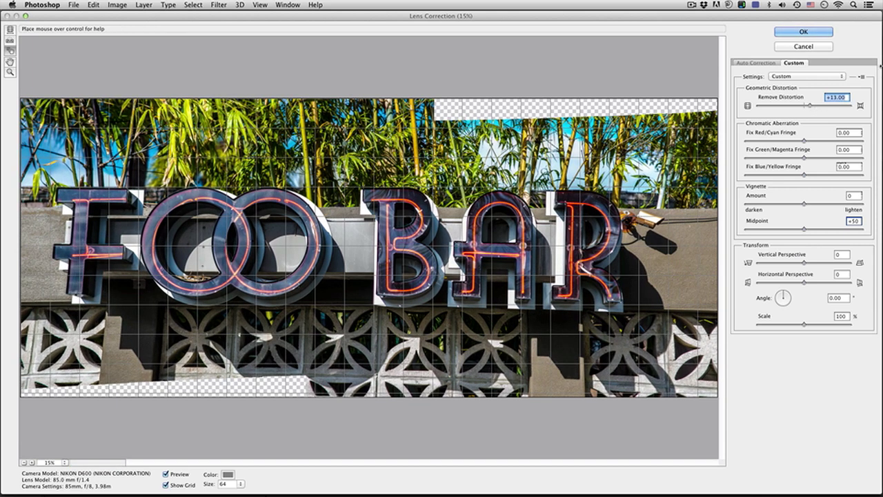
click(807, 32)
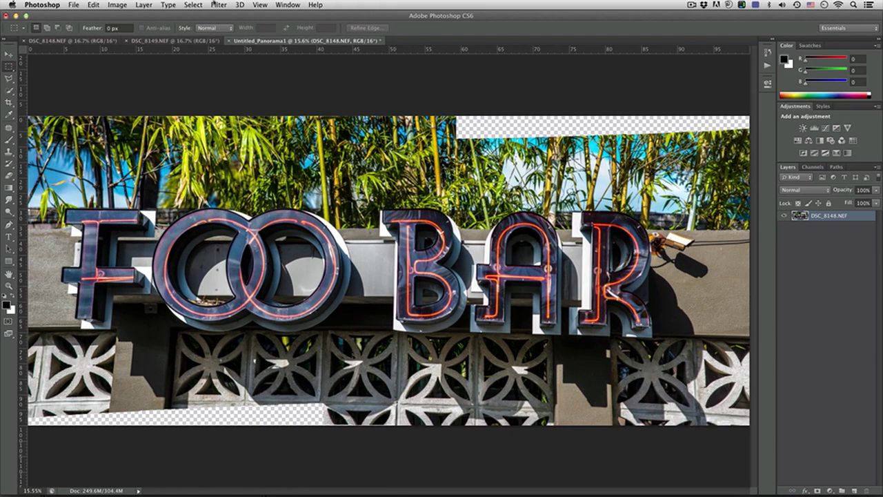
Launch Filter > Adaptive Wide Angle on Untitled_Panorama1 in Panorama correction mode
click(217, 5)
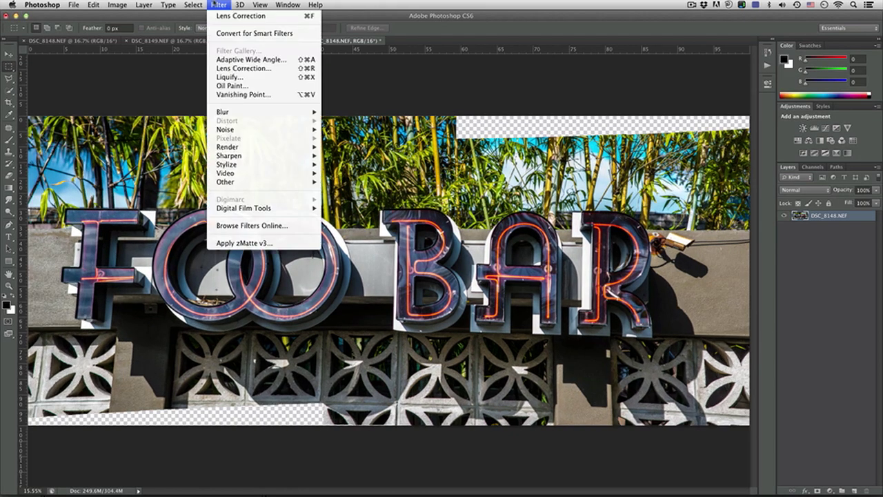
click(237, 59)
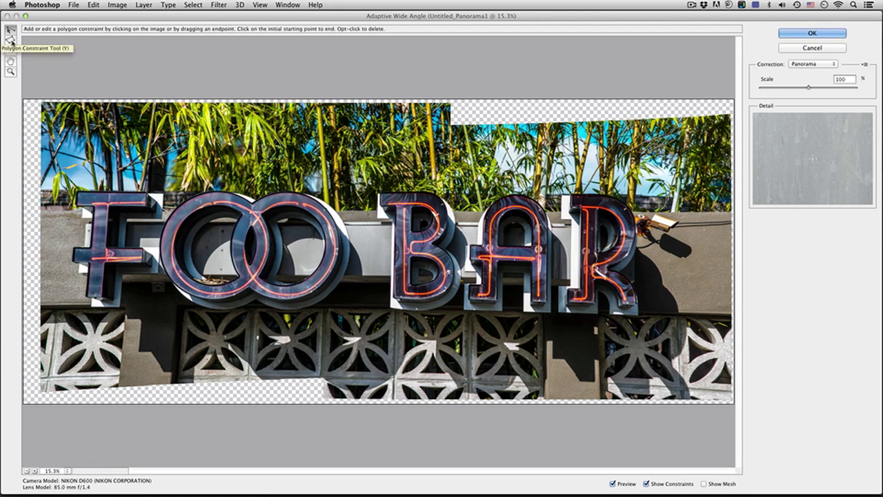
Draw polygon constraints along the tops and bottoms of the FOO BAR letters
click(9, 40)
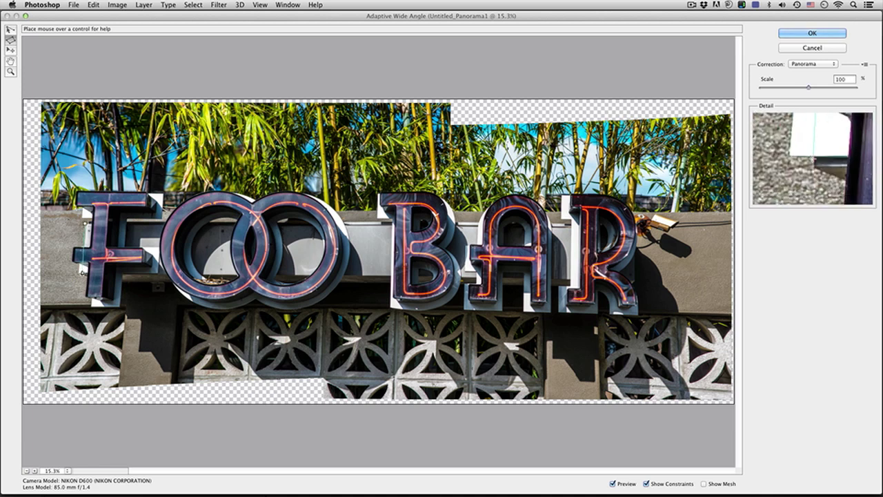
click(81, 274)
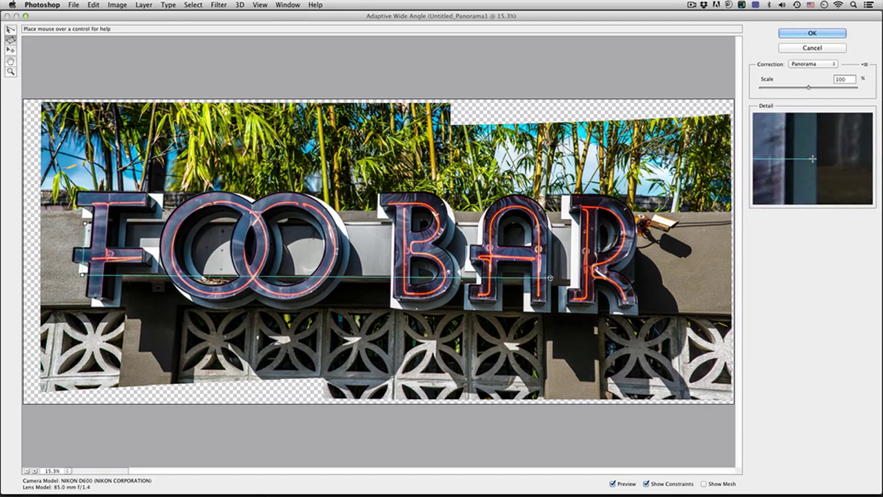
click(552, 278)
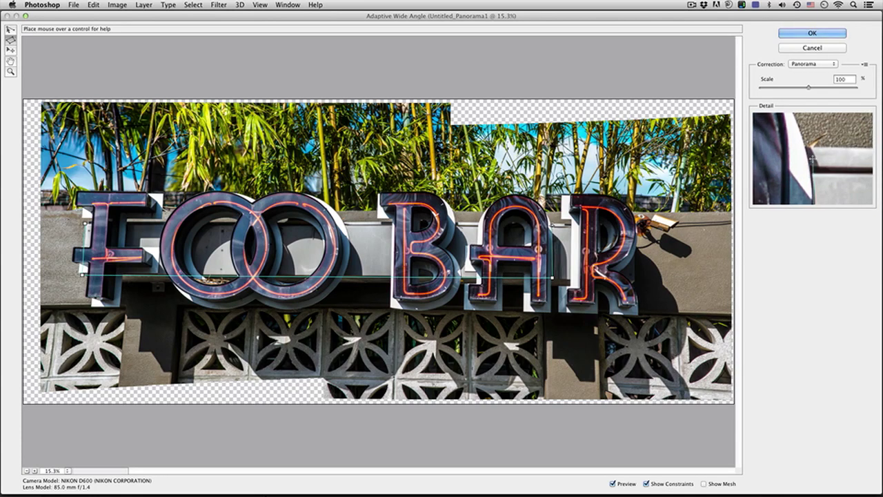
click(552, 223)
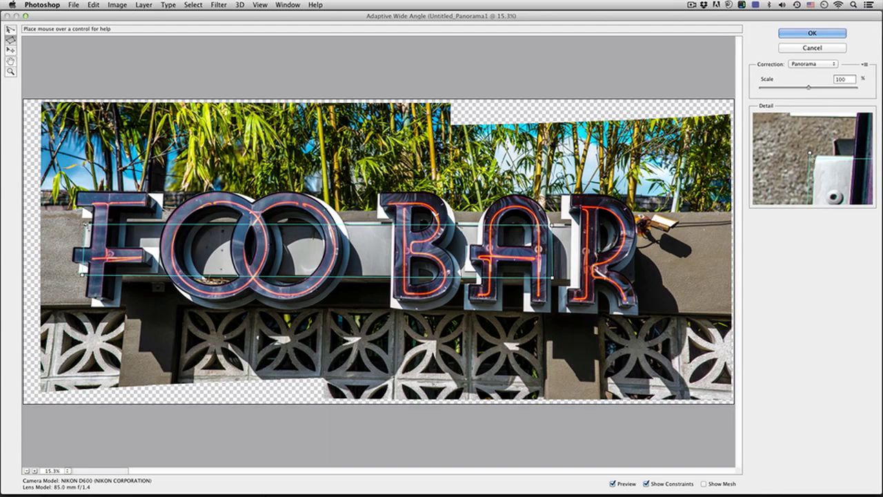
click(84, 224)
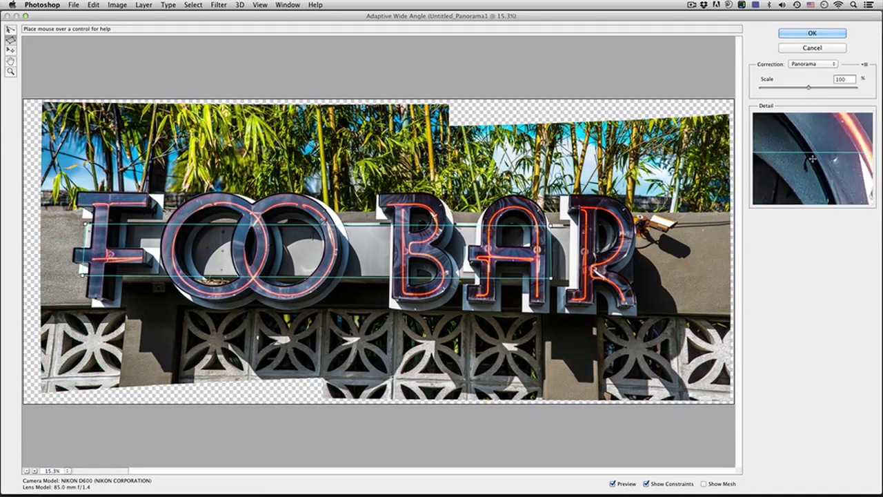
click(551, 276)
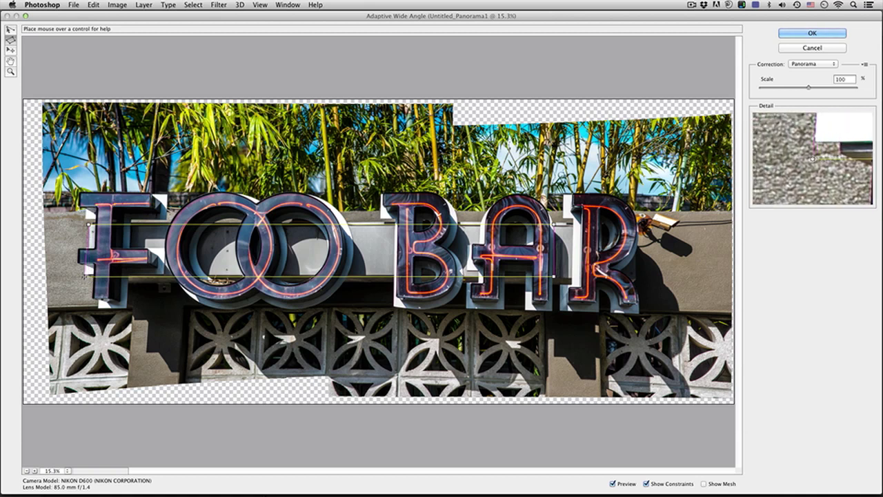
Refine the constraint endpoints and compare the preview with and without correction
drag(83, 276, 85, 278)
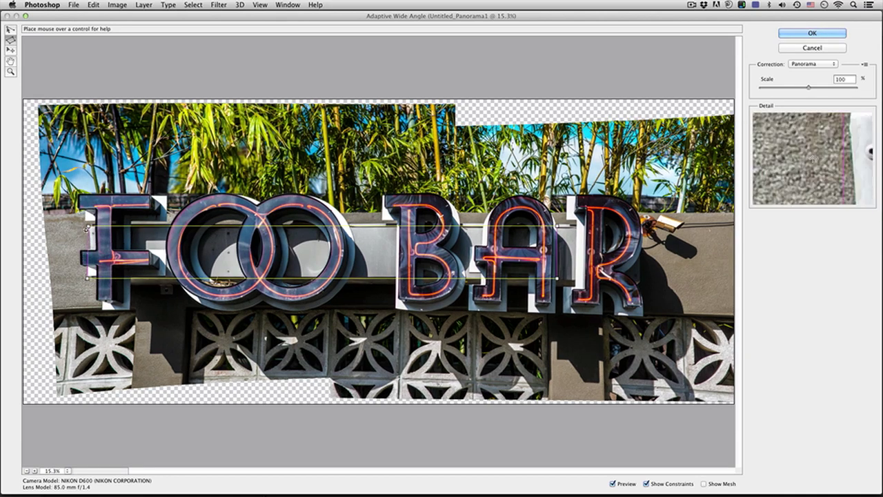
drag(91, 227, 91, 224)
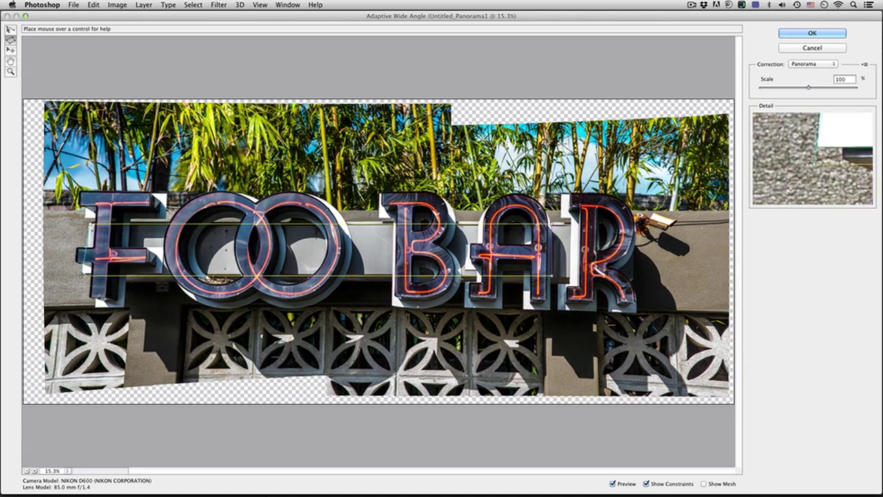
drag(84, 275, 85, 277)
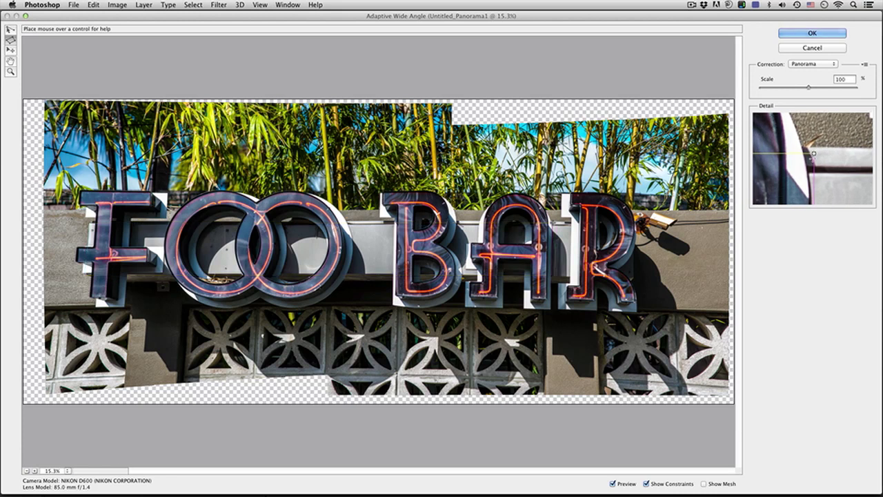
click(552, 275)
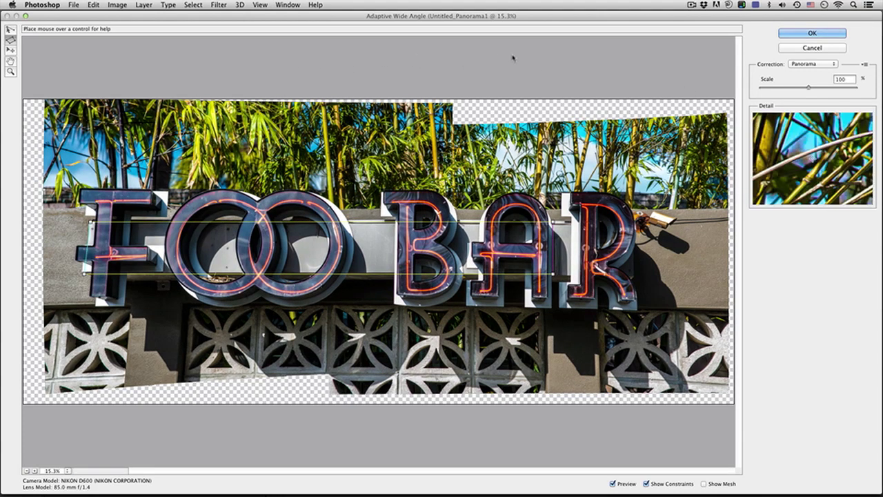
click(613, 484)
click(613, 484)
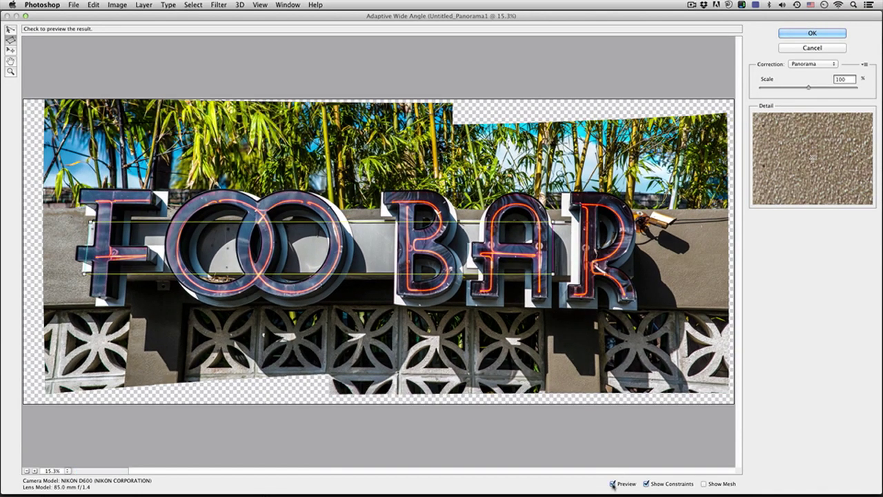
Apply the wide-angle warp and set the Crop tool to Unconstrained proportions
click(797, 33)
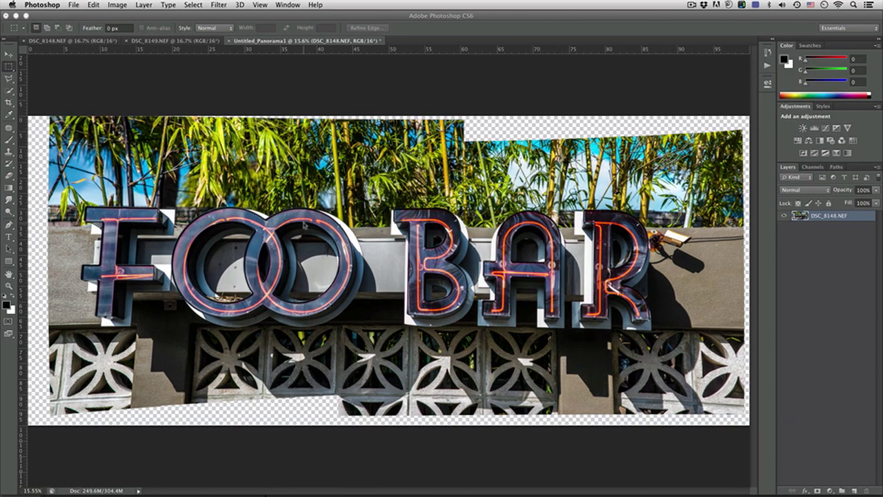
key(c)
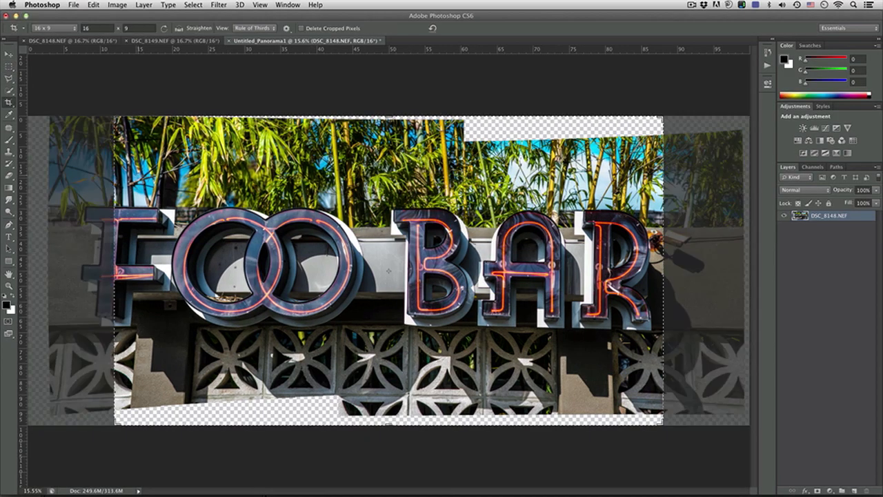
click(63, 29)
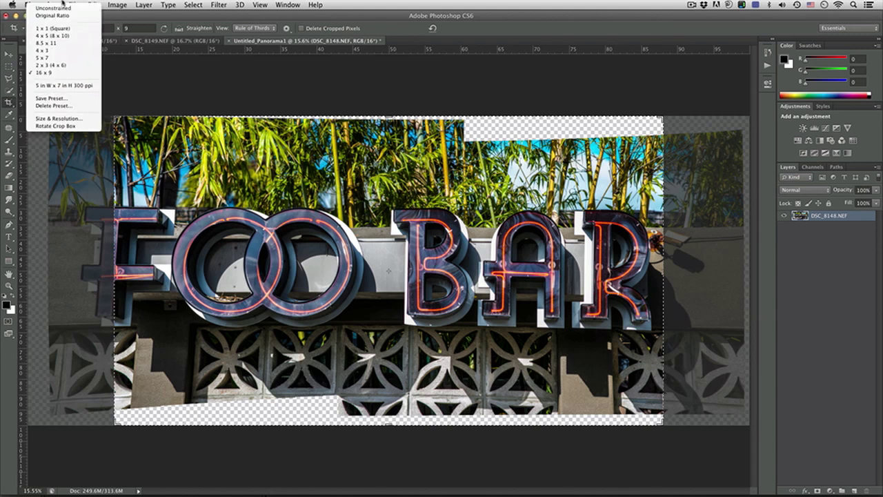
click(61, 8)
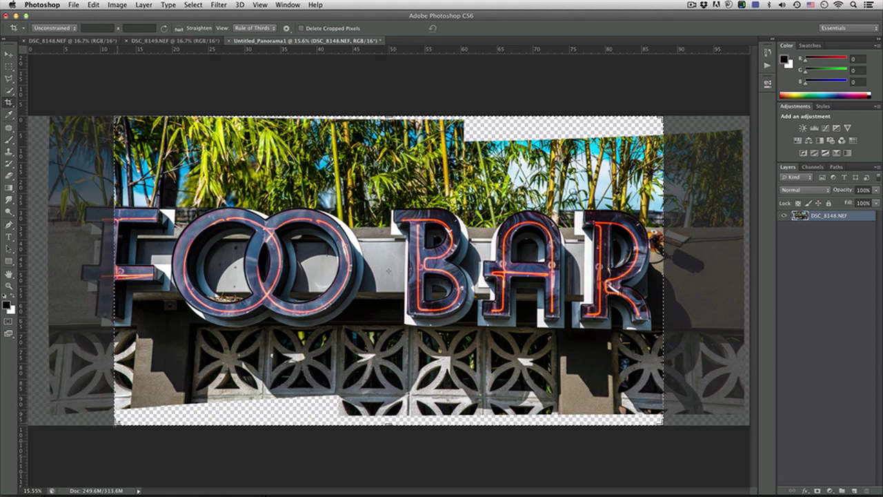
Pull the crop's bottom-left, right and top edges in around the FOO BAR sign
drag(91, 409, 86, 411)
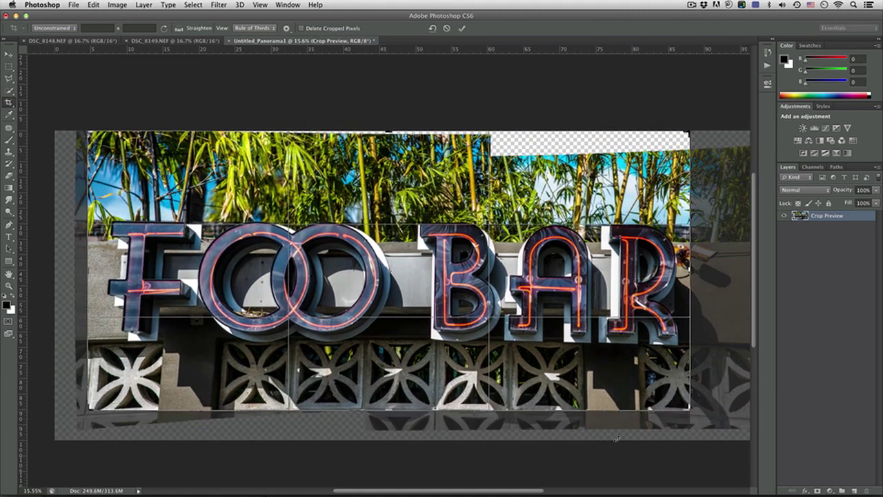
drag(690, 410, 738, 385)
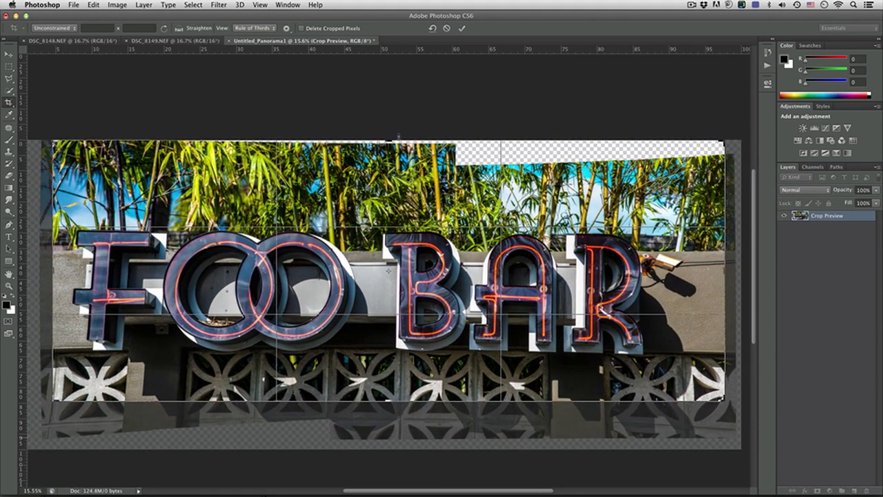
drag(390, 140, 390, 157)
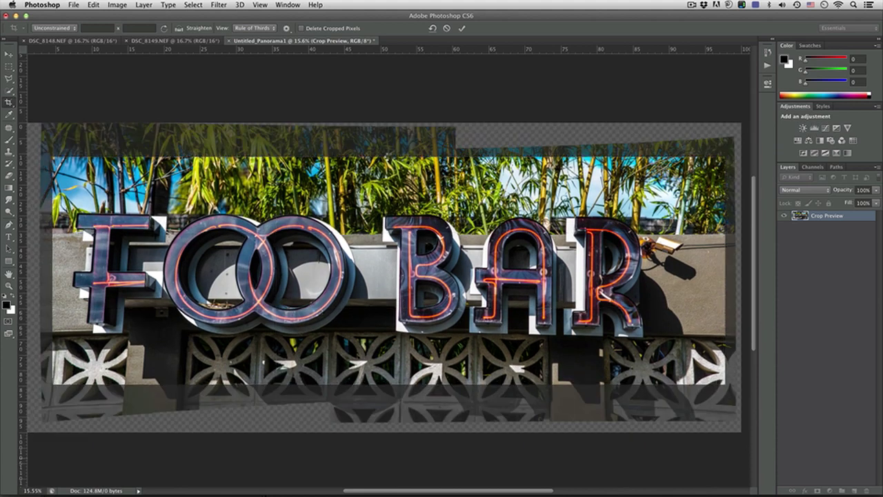